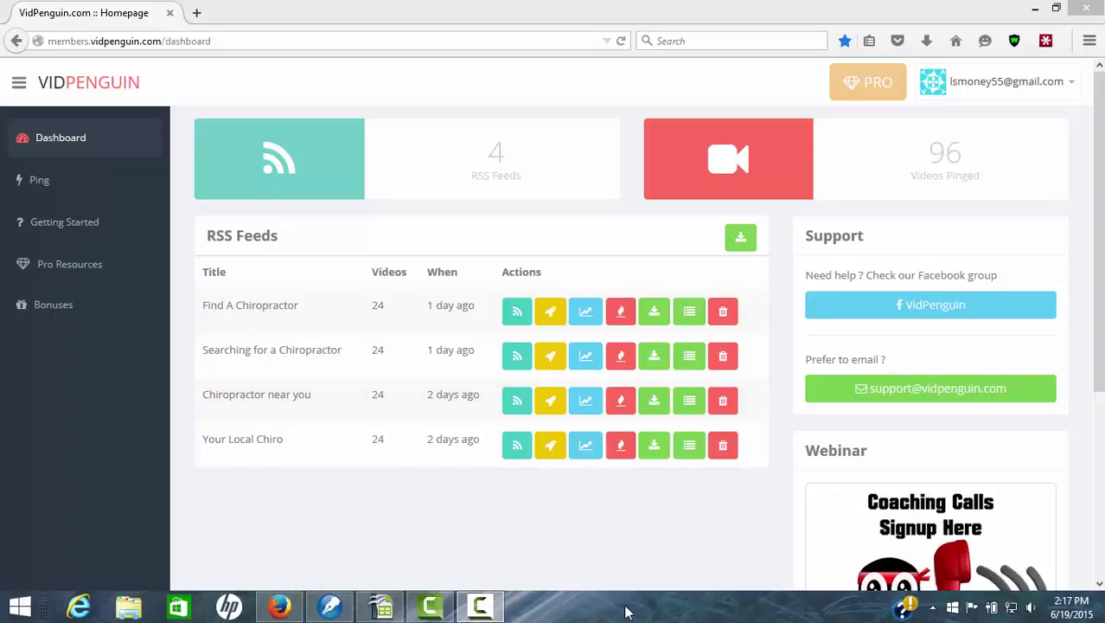
Open the Ping page and paste in the Chiropractor Chesterfield Mo YouTube video address.
key(Tab)
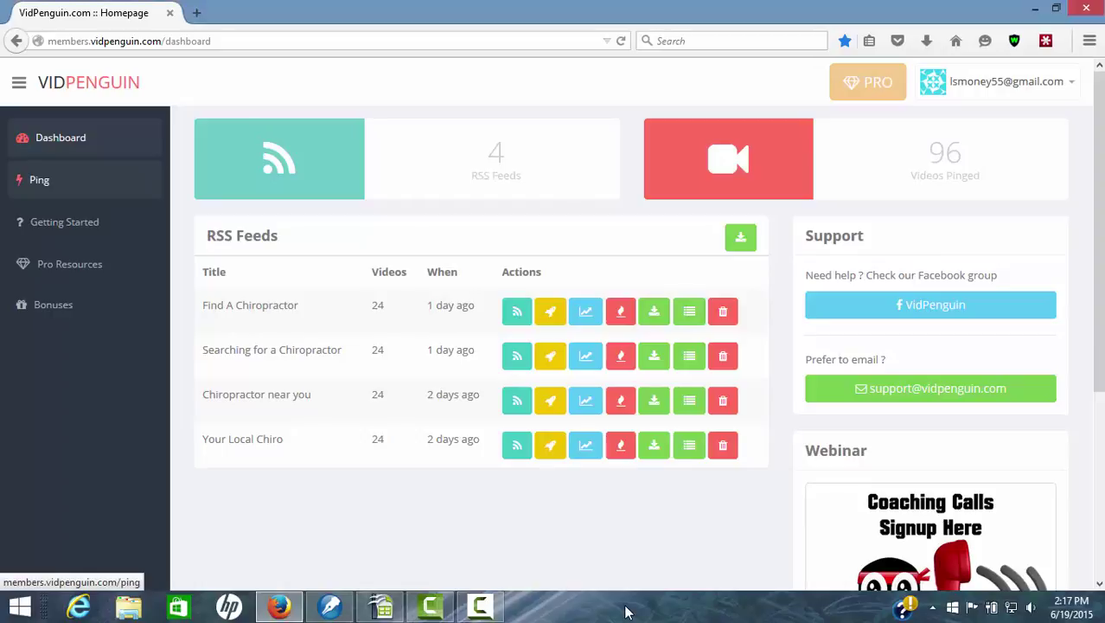
key(Return)
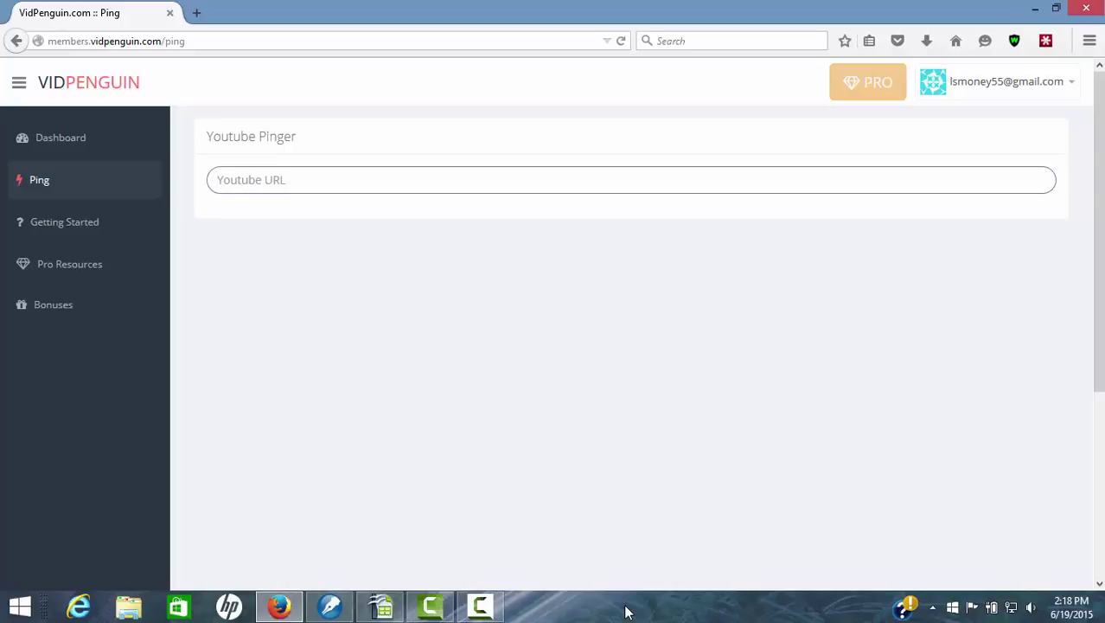
right_click(302, 183)
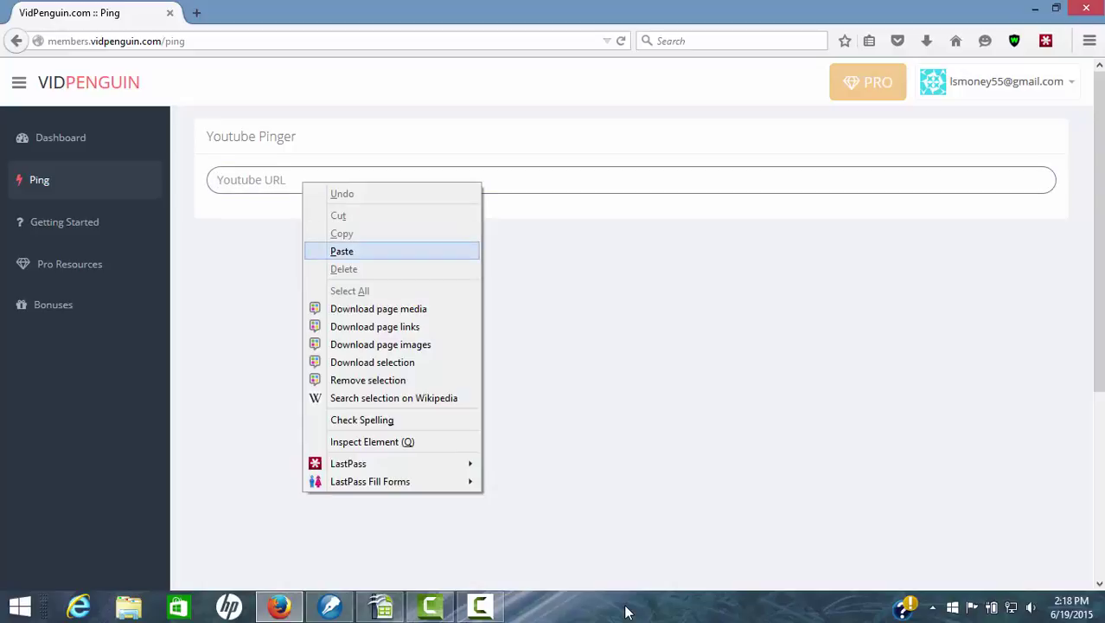
key(Return)
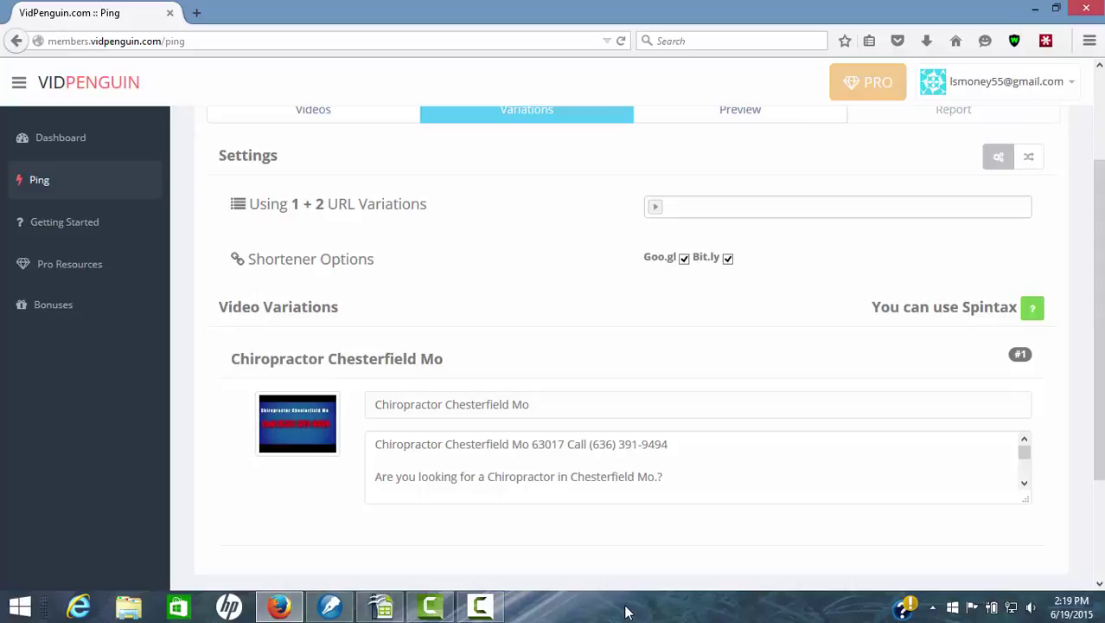
Push the URL Variations slider up to its 22 maximum and bring the video variation fields into view.
key(Right)
key(Right)
key(Right)
key(Right)
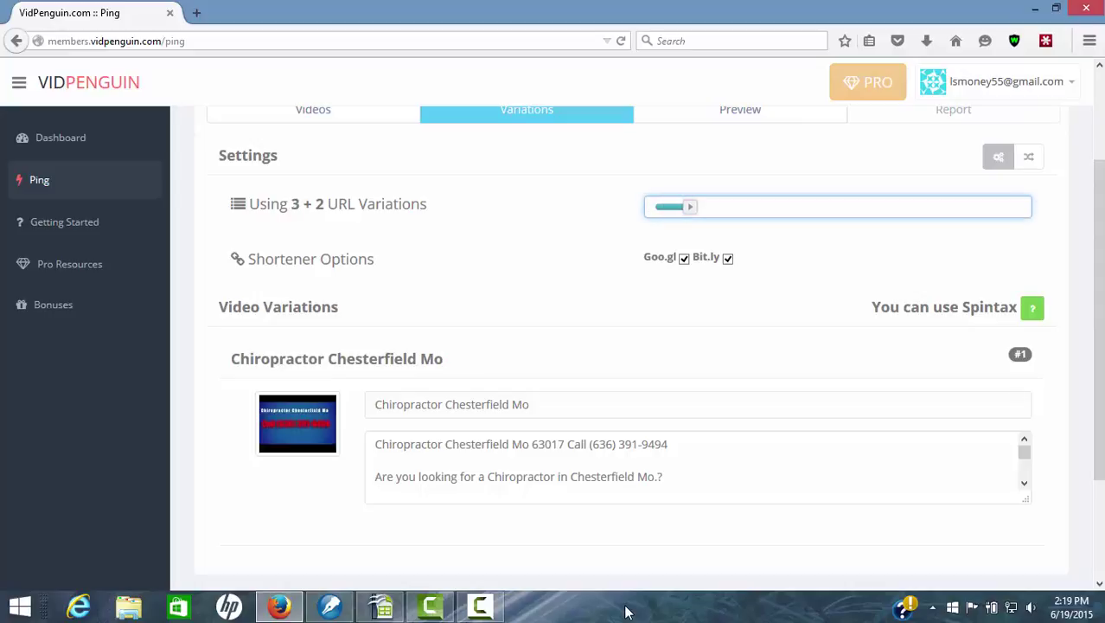
key(Right)
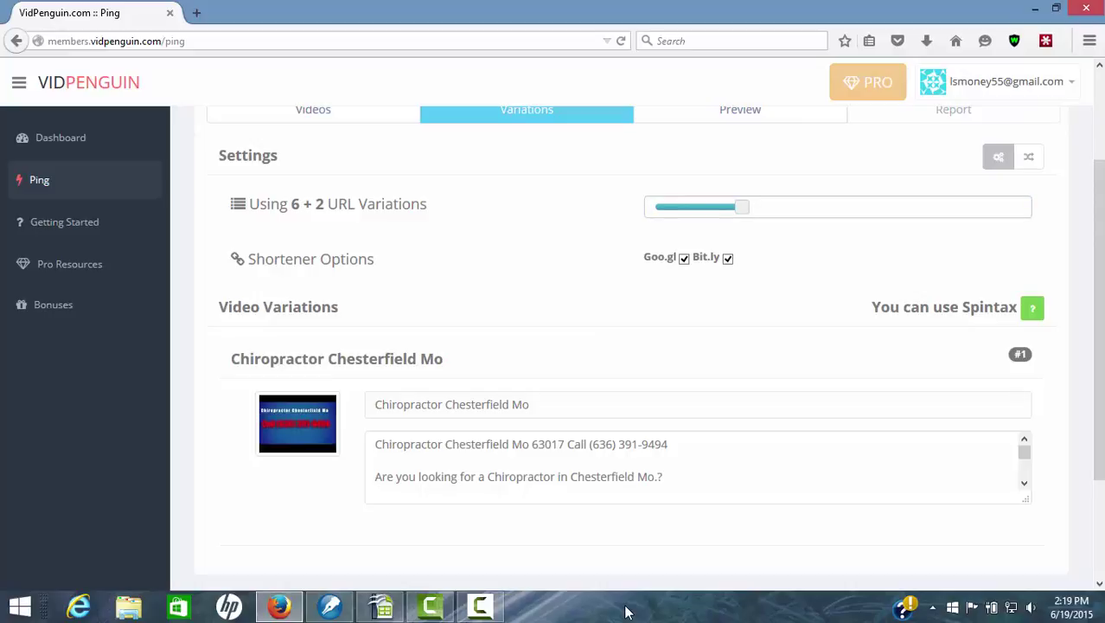
key(Right)
key(Right)
key(Right)
key(Right)
key(Right)
key(Right)
key(Right)
key(Right)
key(Right)
key(Right)
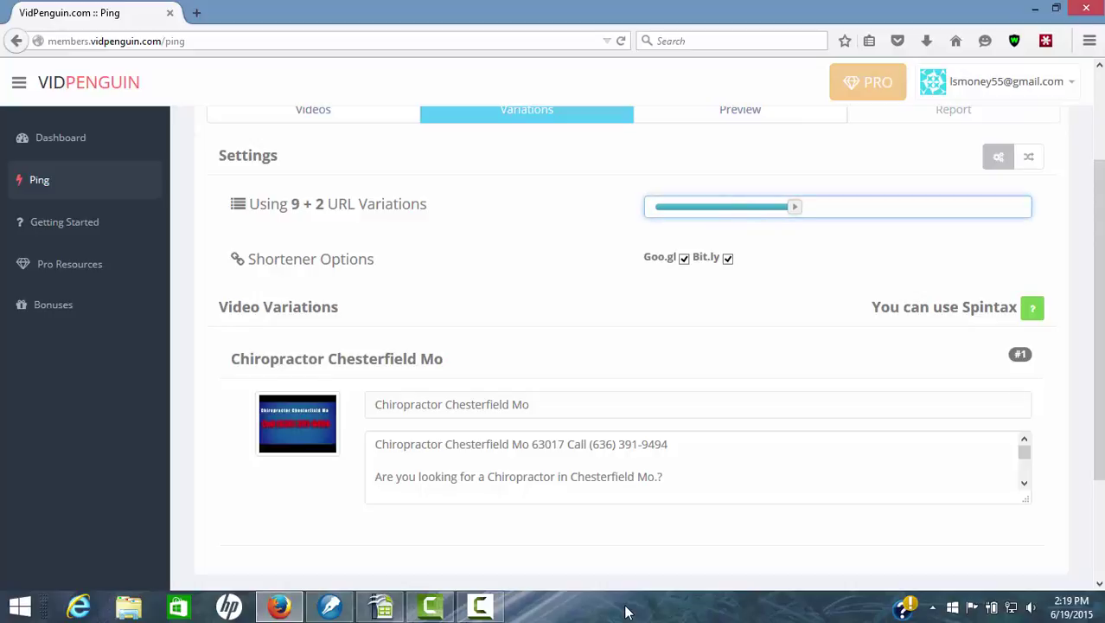
key(Right)
key(Right)
key(Right)
key(Right)
key(Right)
key(Right)
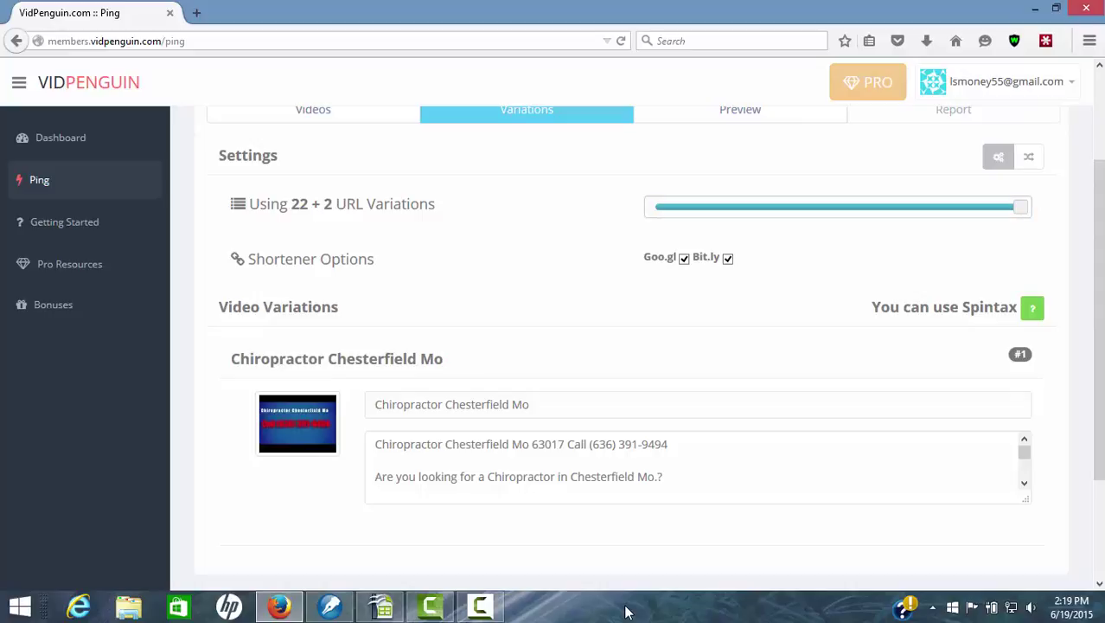
key(Page_Down)
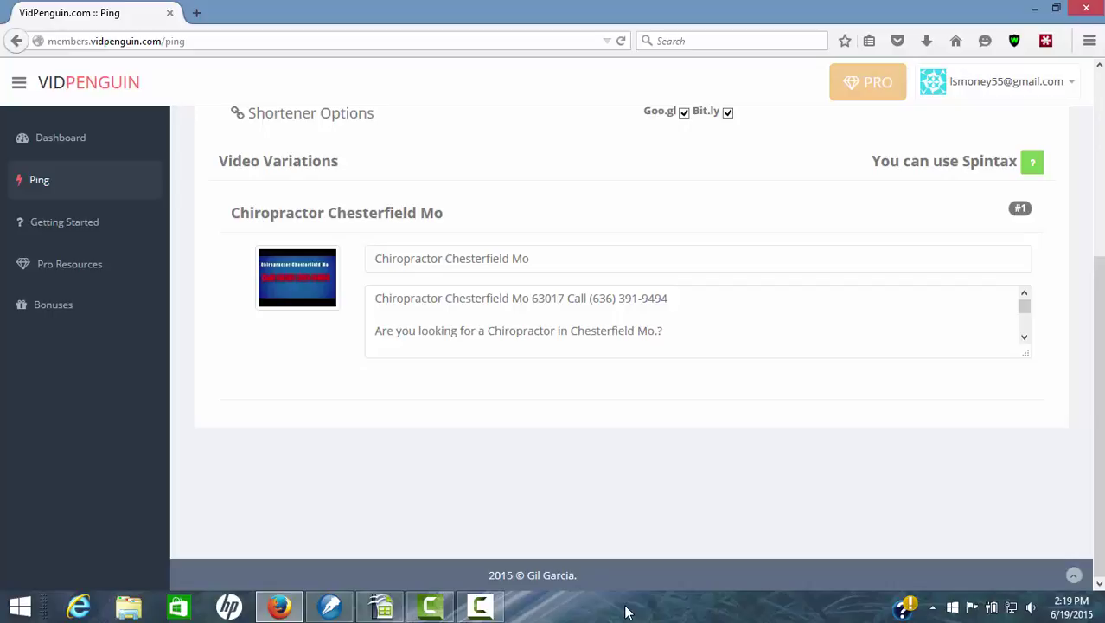
mouse_move(329, 607)
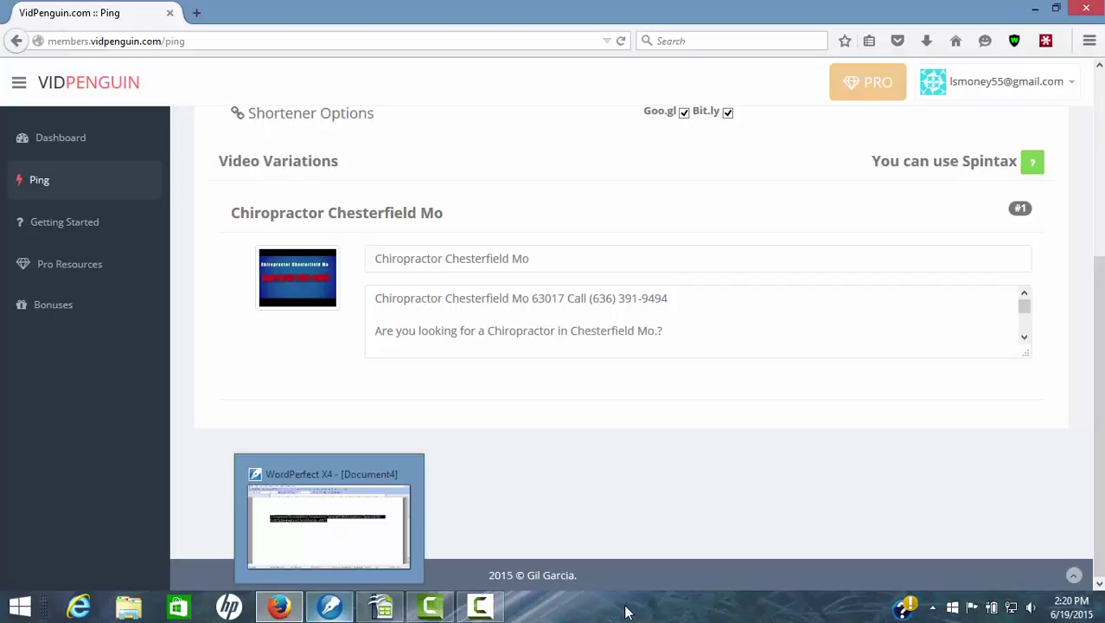
Copy the Chesterfield chiropractor spintax titles from WordPerfect X4 and return to VidPenguin in Firefox.
click(329, 607)
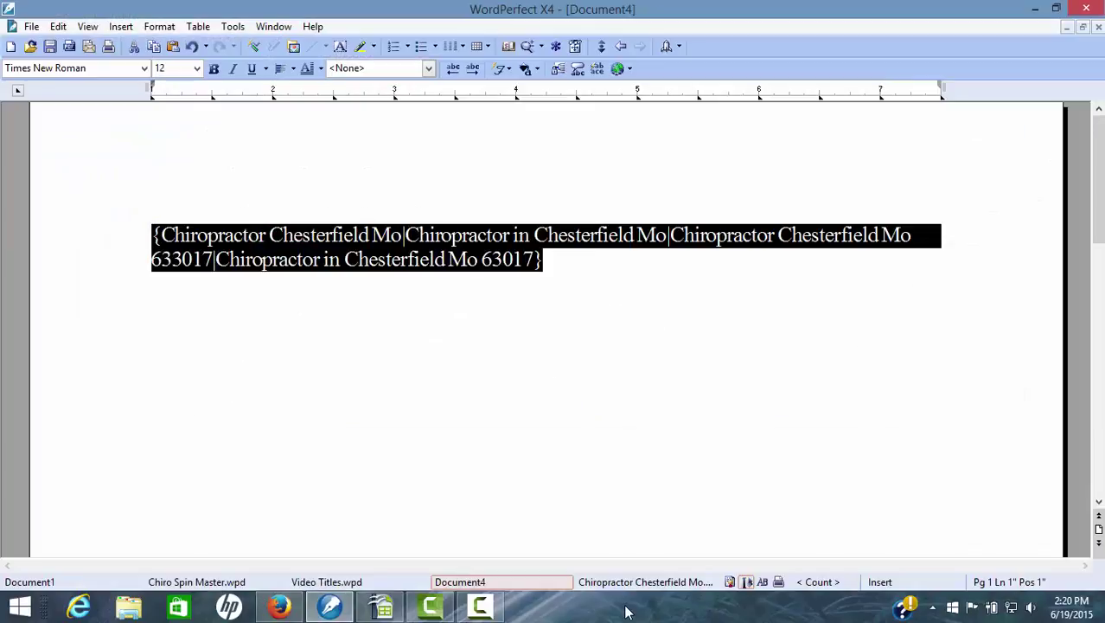
key(shift+F10)
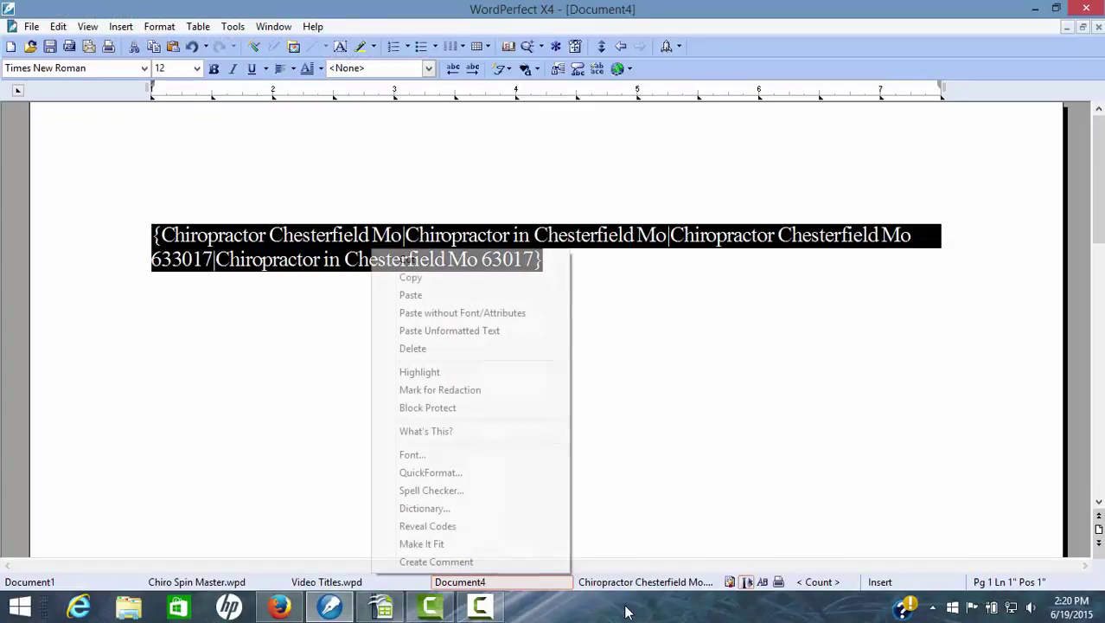
key(Down)
key(Down)
key(Return)
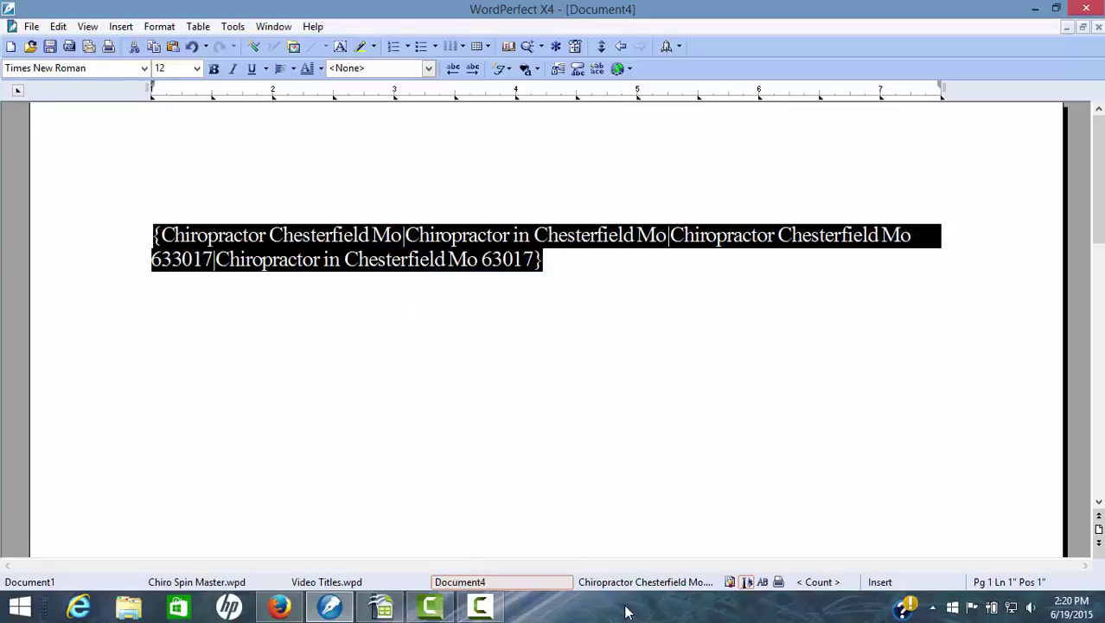
key(super+5)
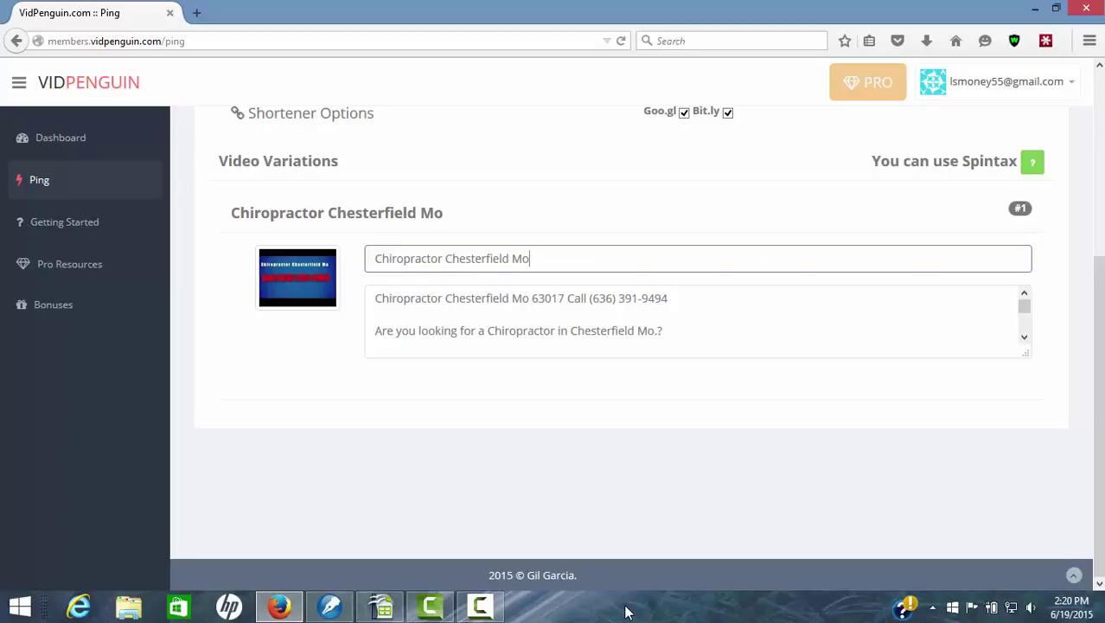
Replace the Video Title field's text with the pasted spintax titles, then scroll back up to the feed settings.
key(BackSpace)
key(BackSpace)
key(BackSpace)
key(BackSpace)
key(BackSpace)
key(BackSpace)
key(BackSpace)
key(BackSpace)
key(BackSpace)
key(BackSpace)
key(BackSpace)
key(BackSpace)
key(BackSpace)
key(BackSpace)
key(BackSpace)
key(BackSpace)
key(BackSpace)
key(BackSpace)
key(BackSpace)
key(BackSpace)
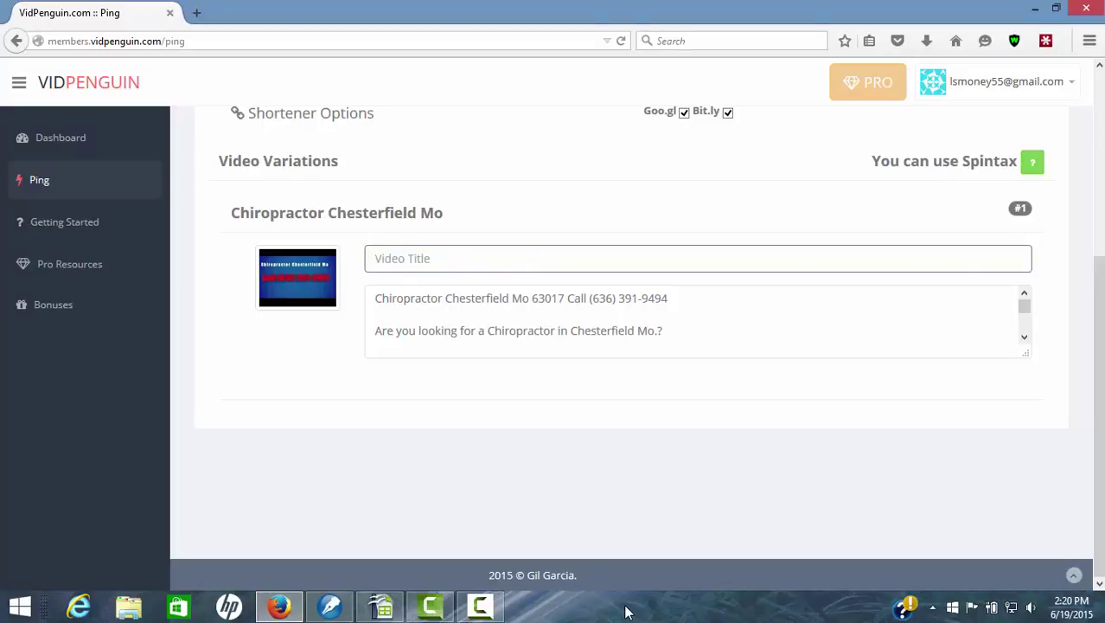
key(Menu)
key(Down)
key(Down)
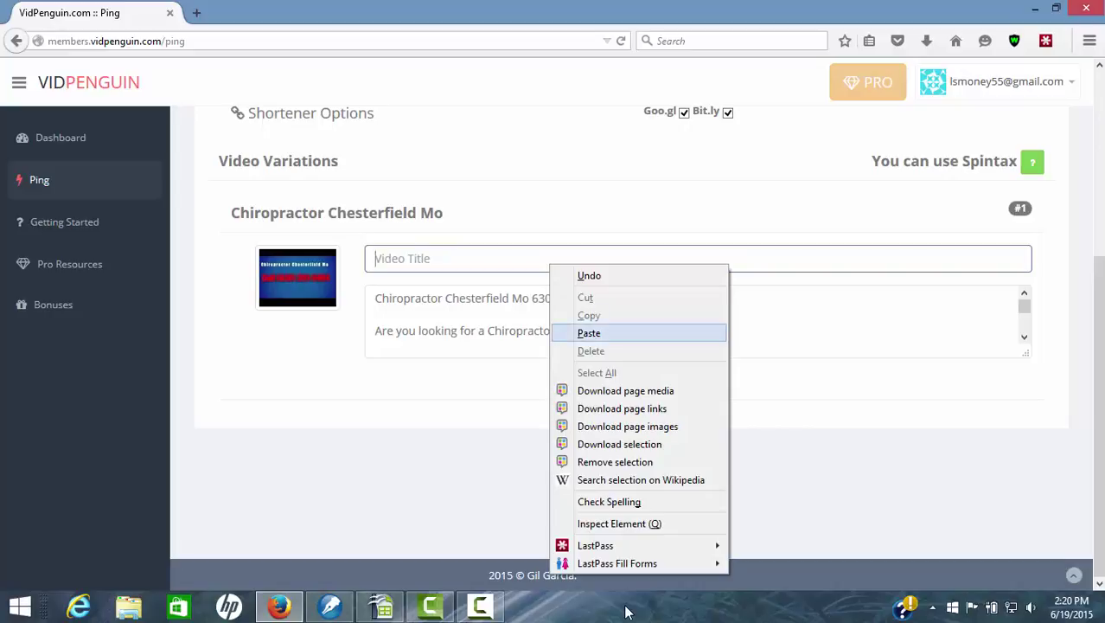
key(Return)
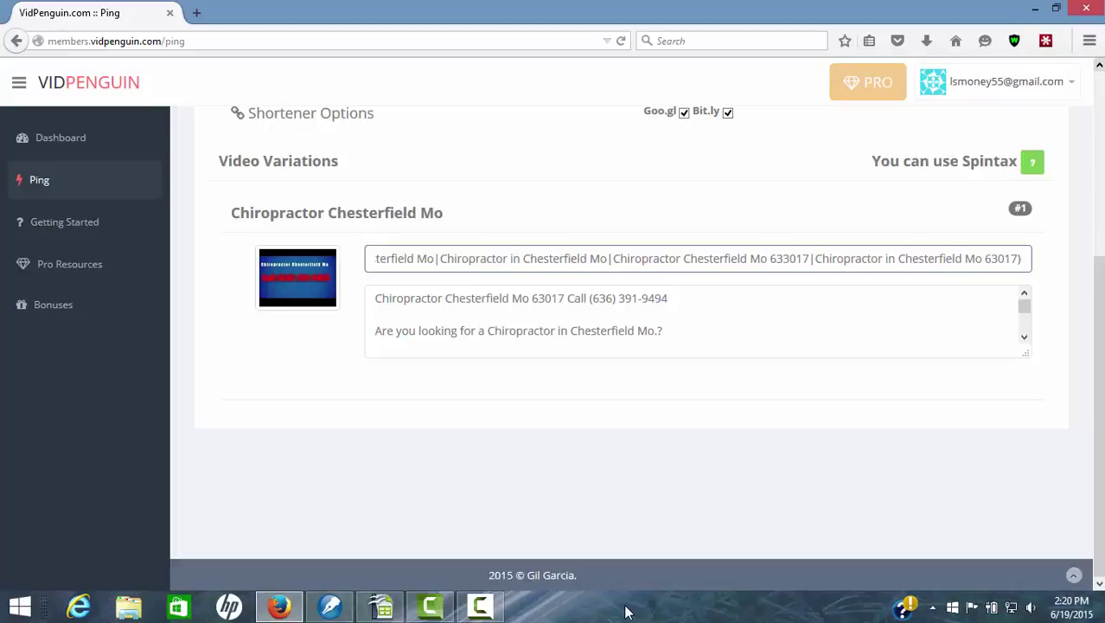
scroll(628, 611, up, 3)
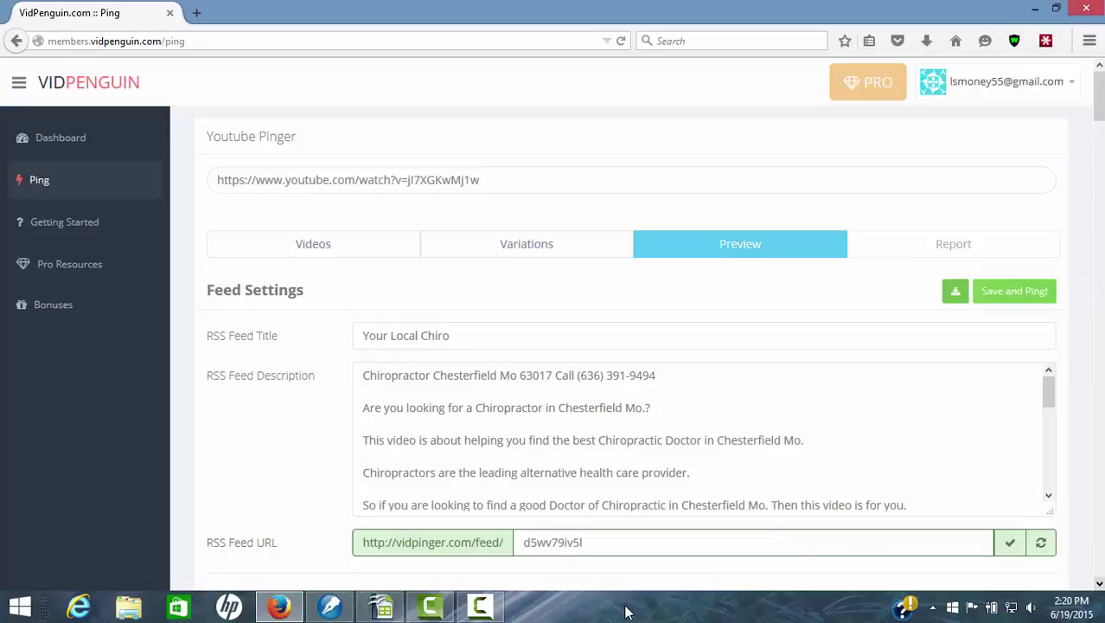
scroll(628, 611, down, 10)
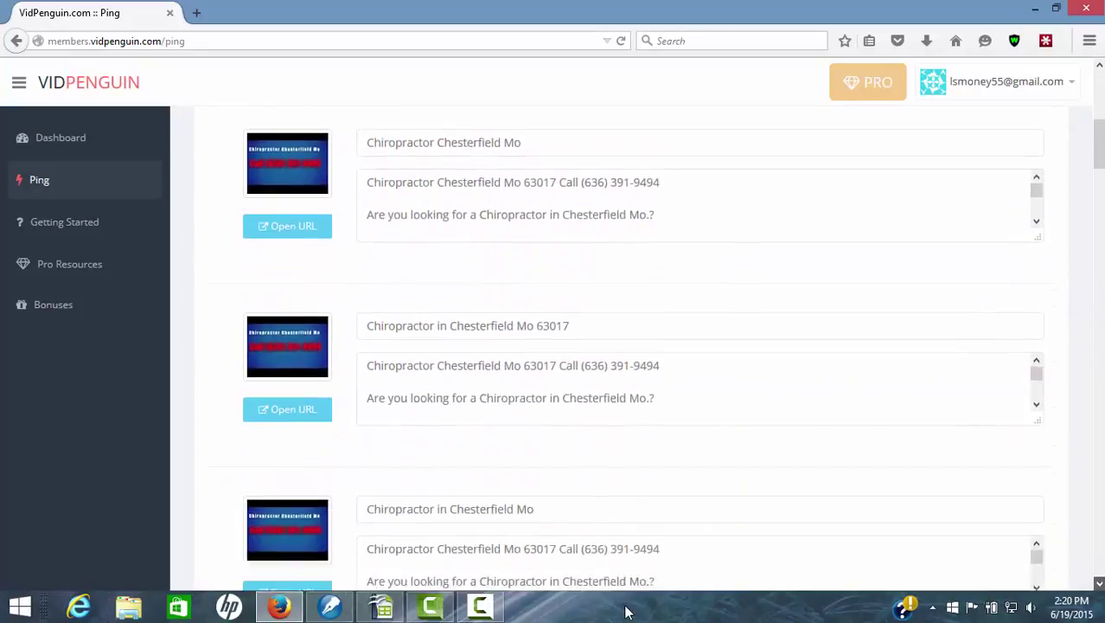
scroll(628, 611, down, 10)
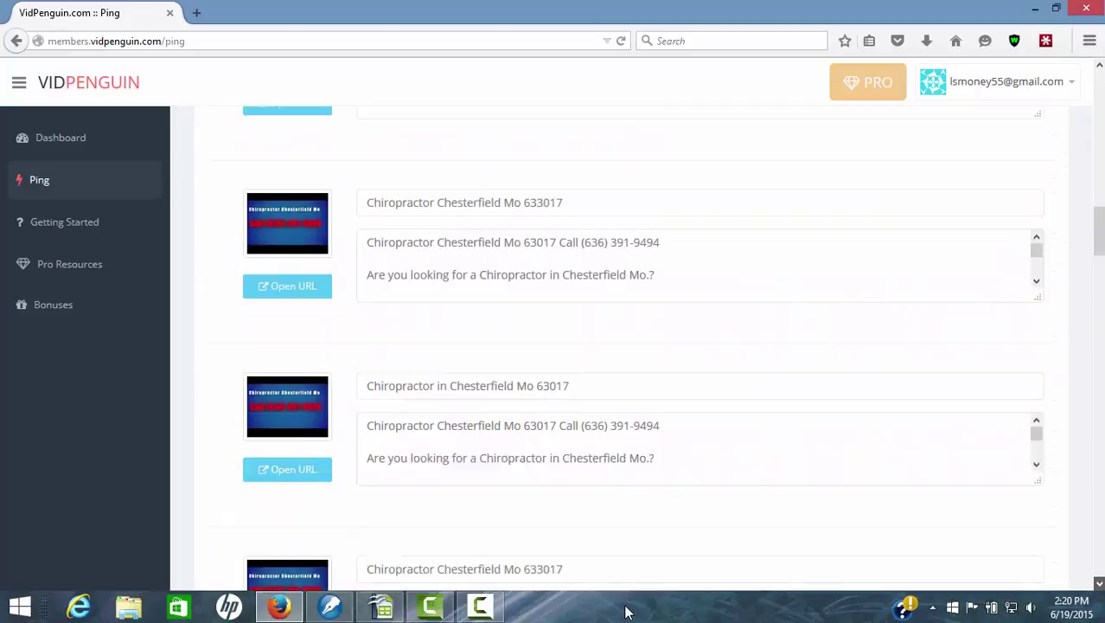
scroll(628, 612, down, 5)
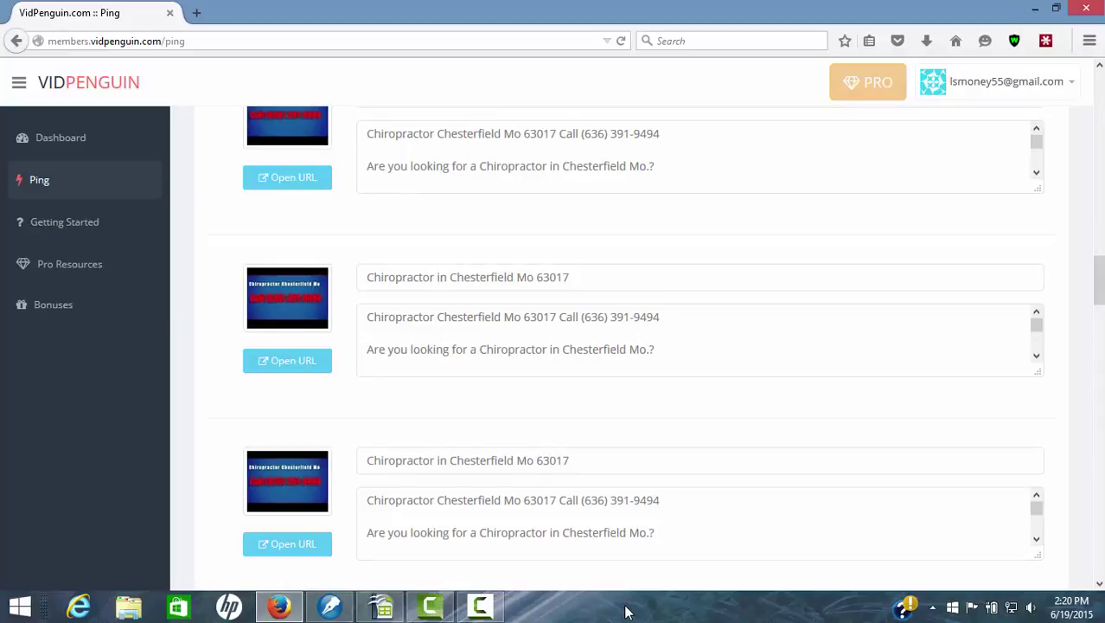
scroll(628, 612, down, 4)
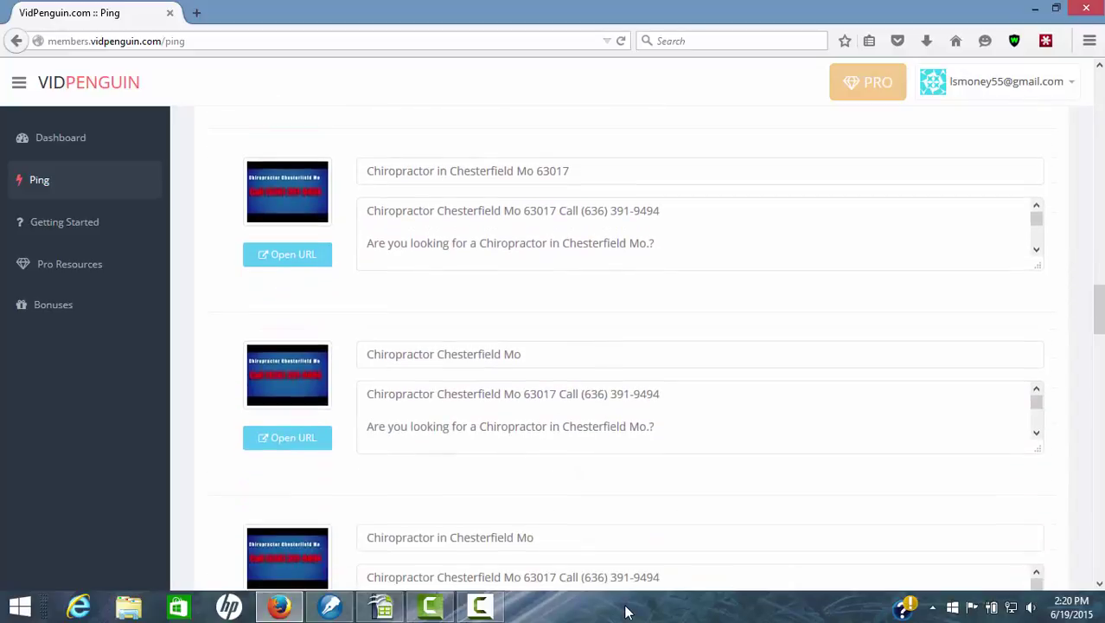
scroll(628, 611, down, 4)
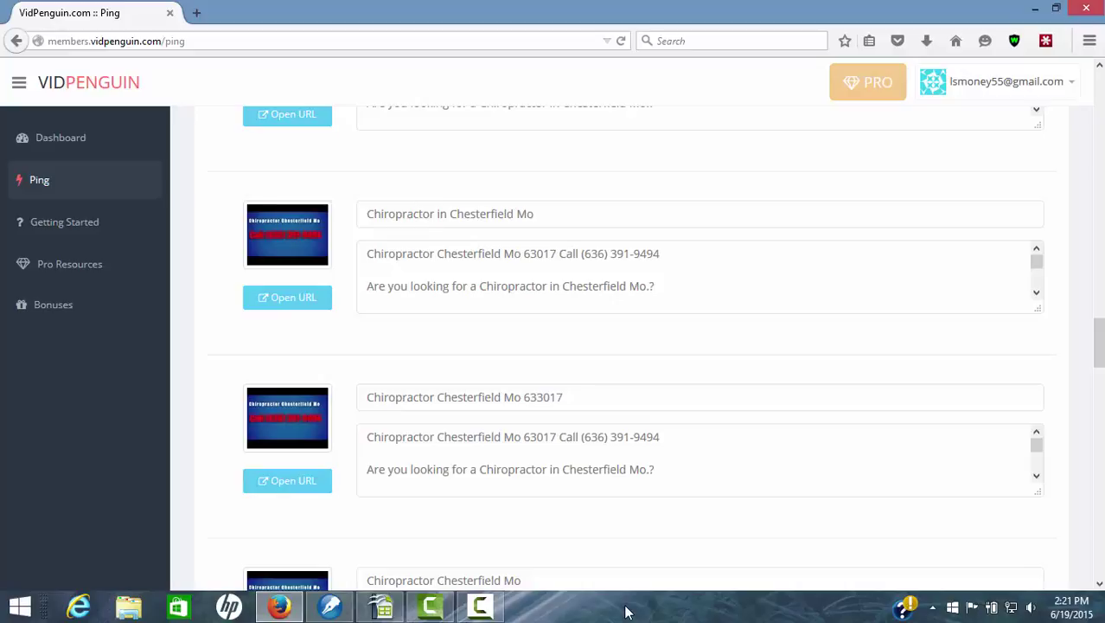
scroll(628, 612, down, 3)
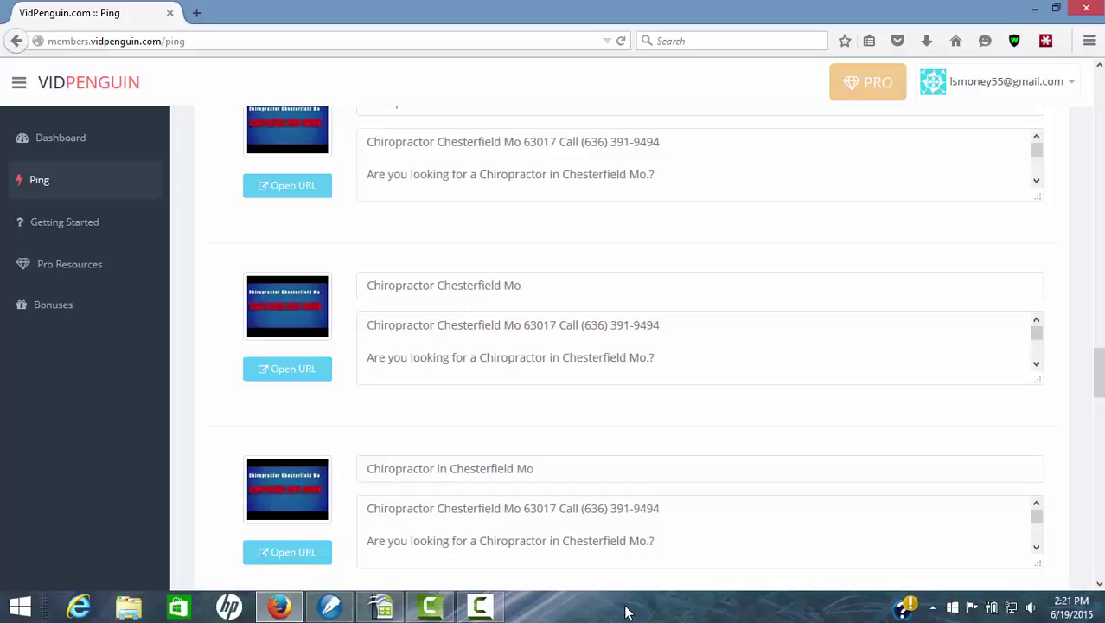
scroll(628, 611, down, 3)
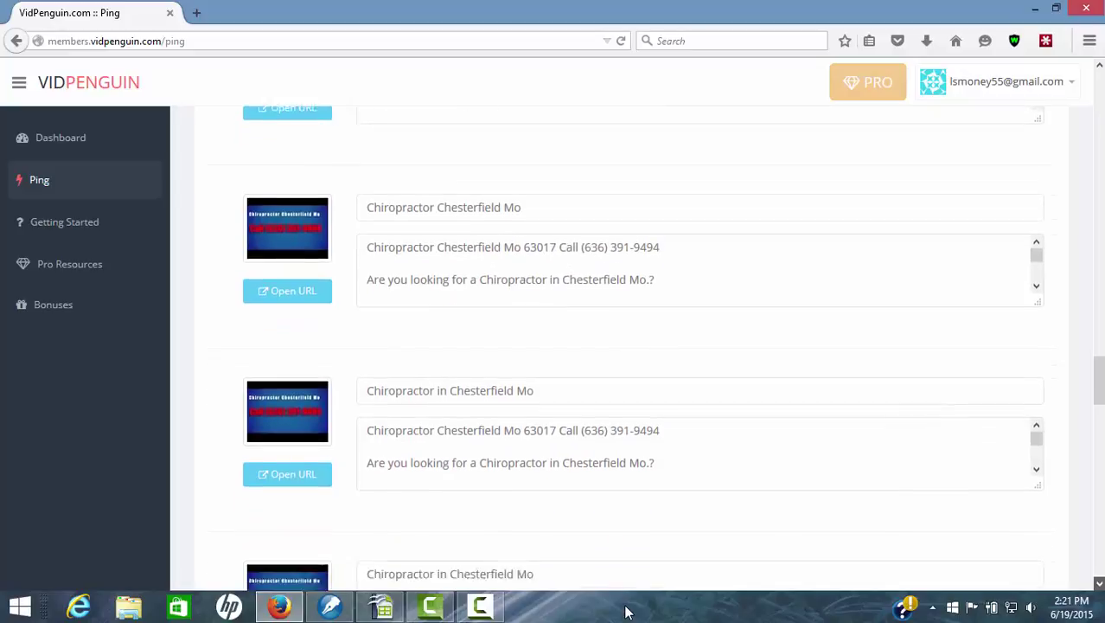
scroll(628, 612, down, 2)
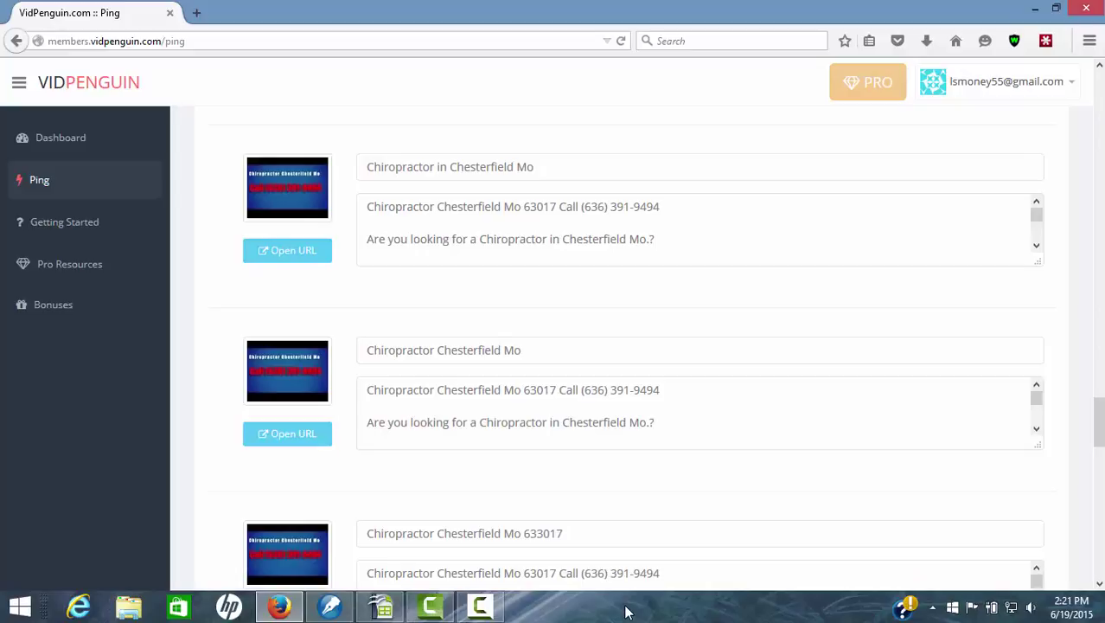
scroll(628, 612, up, 10)
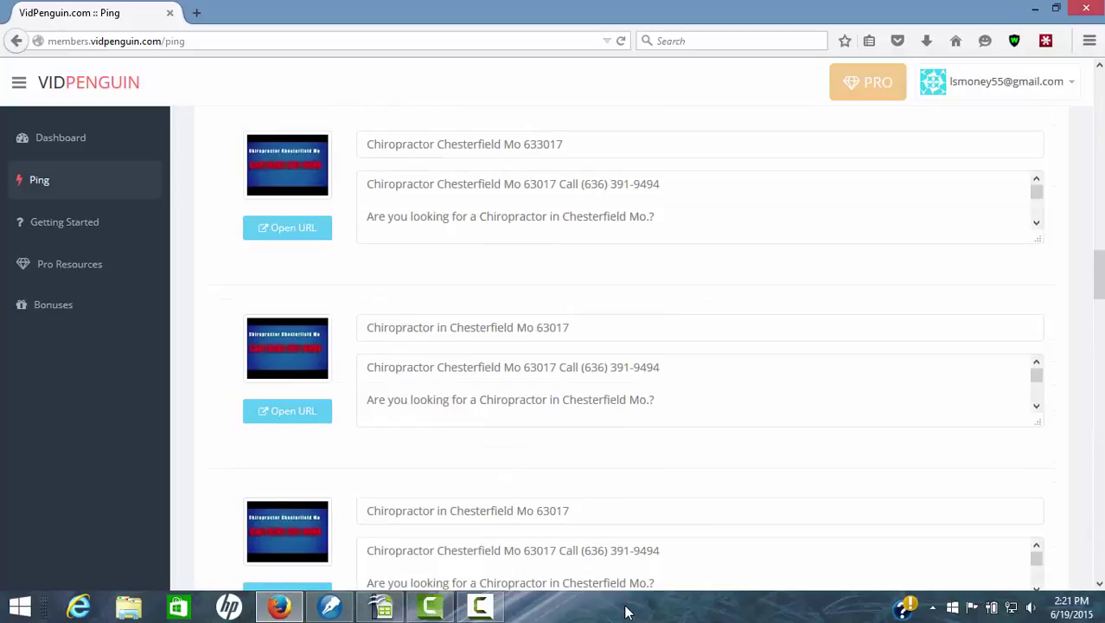
scroll(628, 612, up, 5)
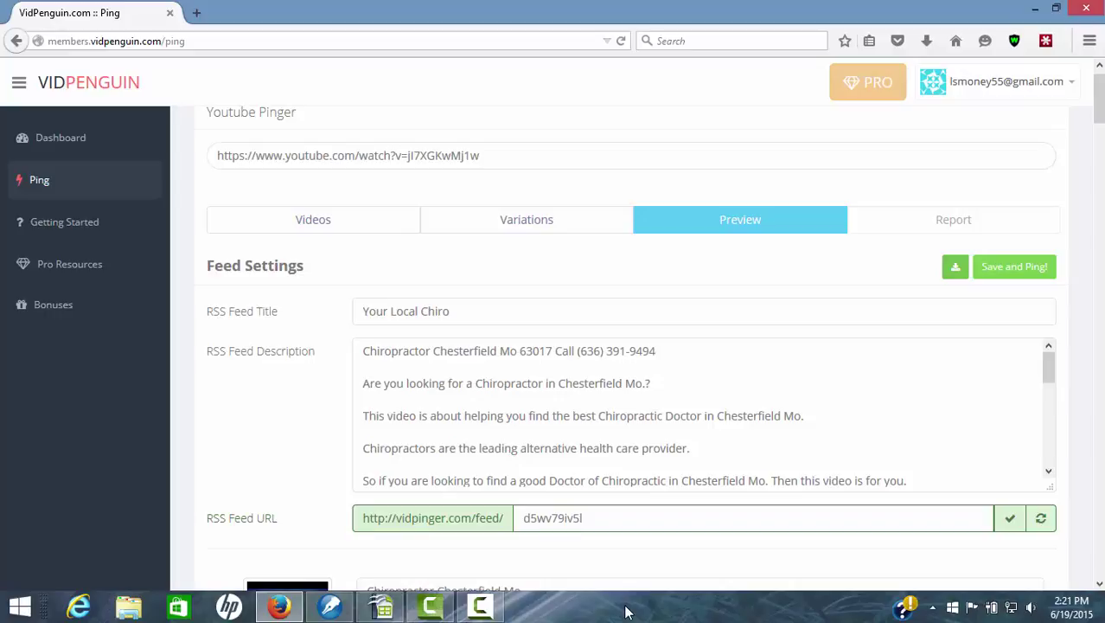
Change the RSS Feed Title from 'Your Local Chiro' to 'Chiropractor Chesterfield Mo'.
key(alt+Tab)
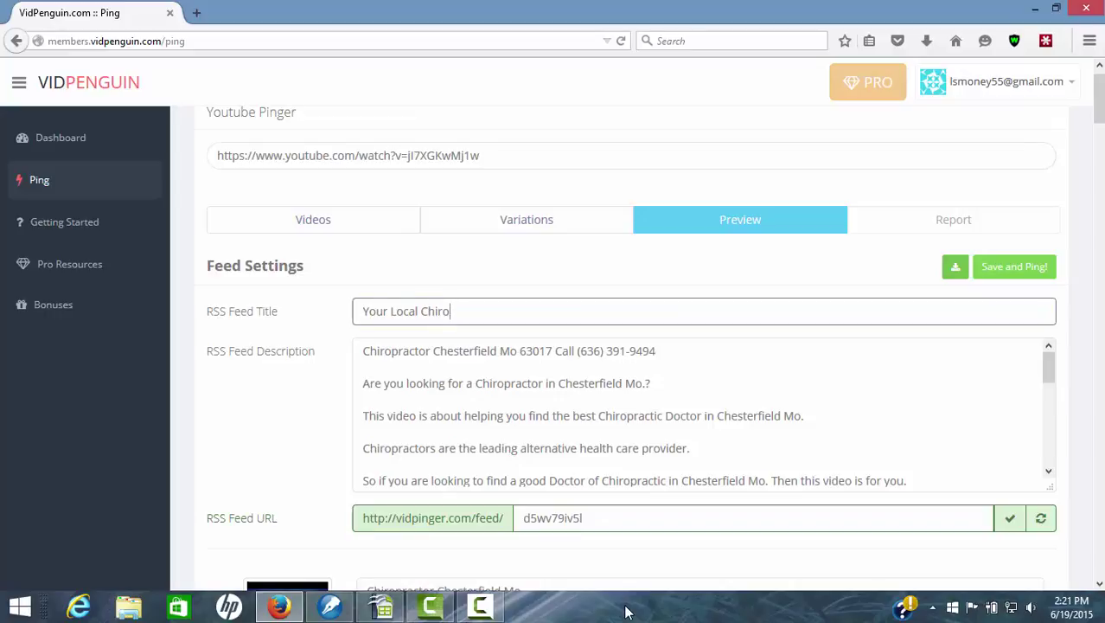
key(BackSpace)
key(BackSpace)
key(BackSpace)
key(BackSpace)
key(BackSpace)
key(BackSpace)
key(BackSpace)
key(BackSpace)
key(BackSpace)
key(BackSpace)
key(BackSpace)
key(BackSpace)
key(BackSpace)
key(BackSpace)
key(BackSpace)
key(BackSpace)
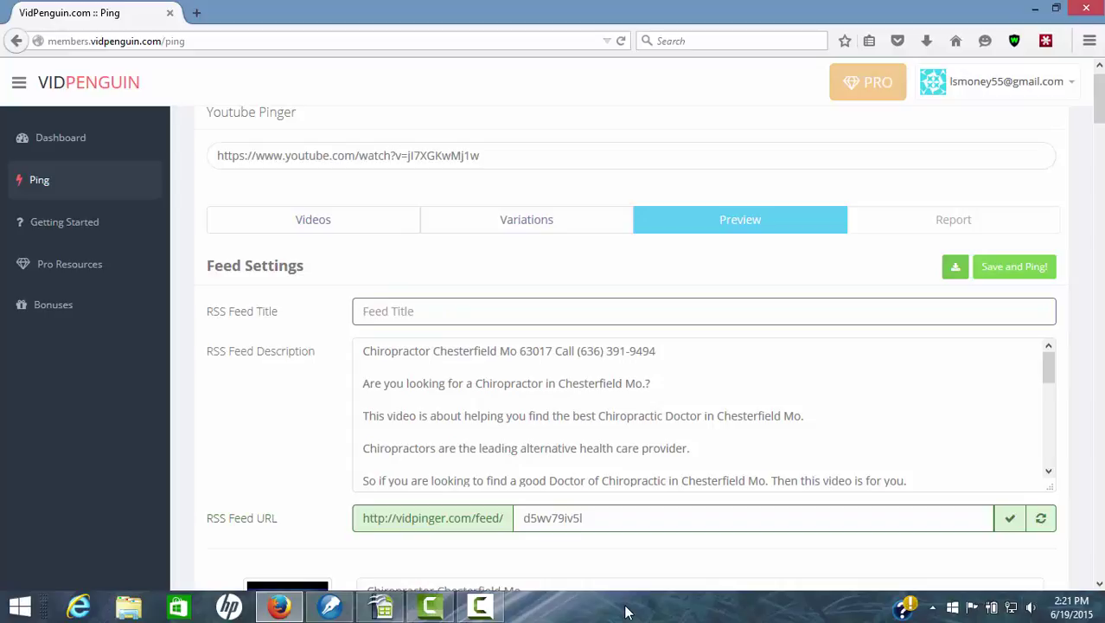
text(Chiropractor Chesterfi)
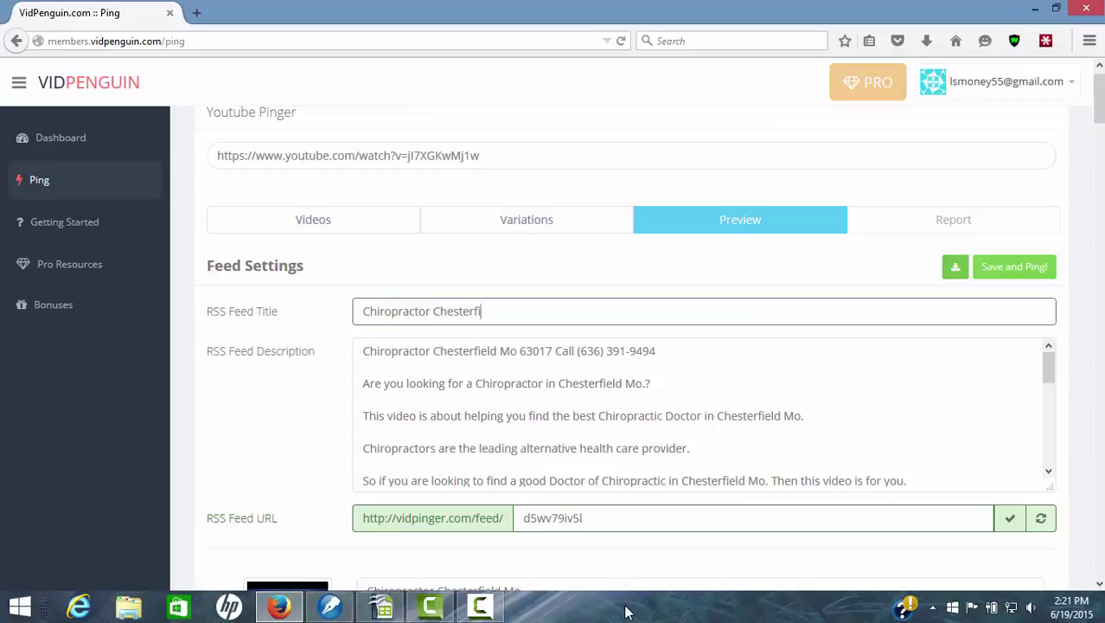
text(eld Mo)
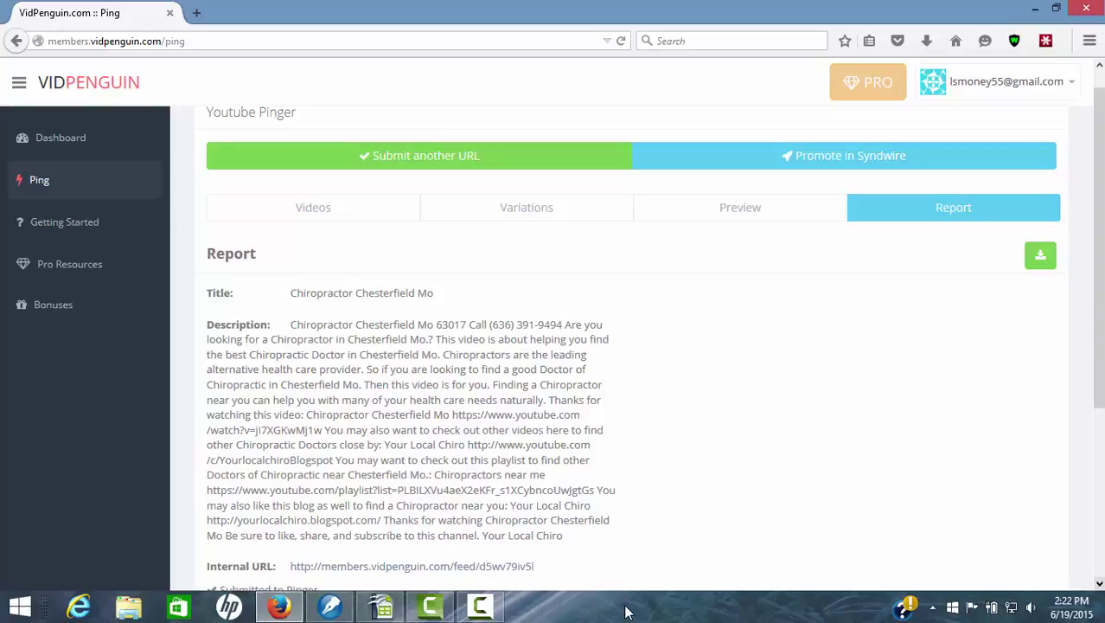
Scroll the ping Report down to the Feedburner URL and back to the top.
scroll(629, 611, down, 5)
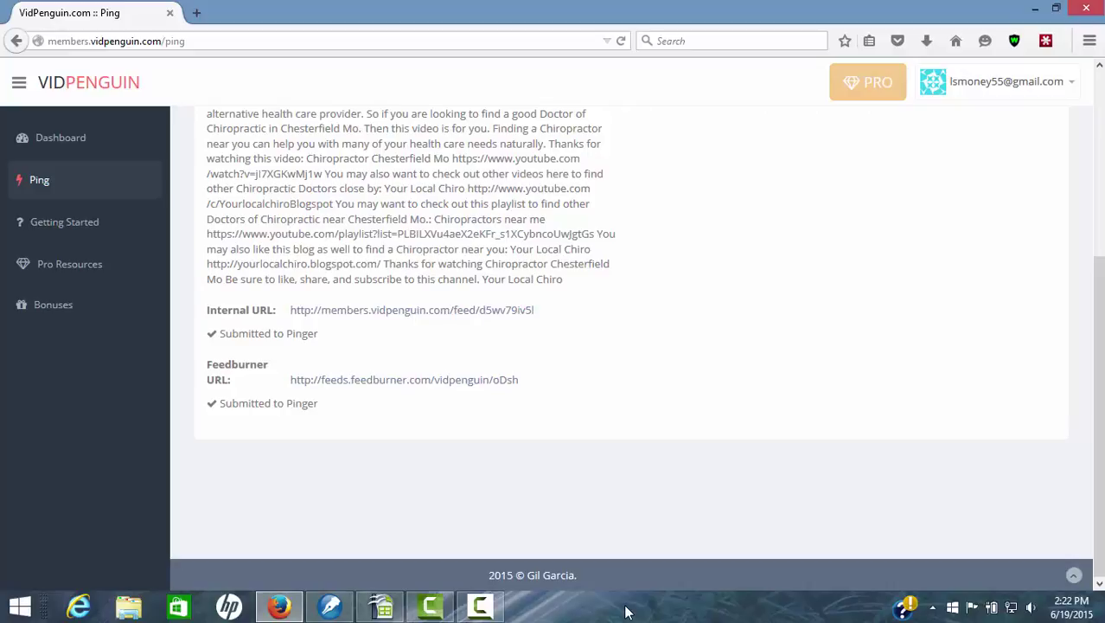
scroll(629, 612, up, 3)
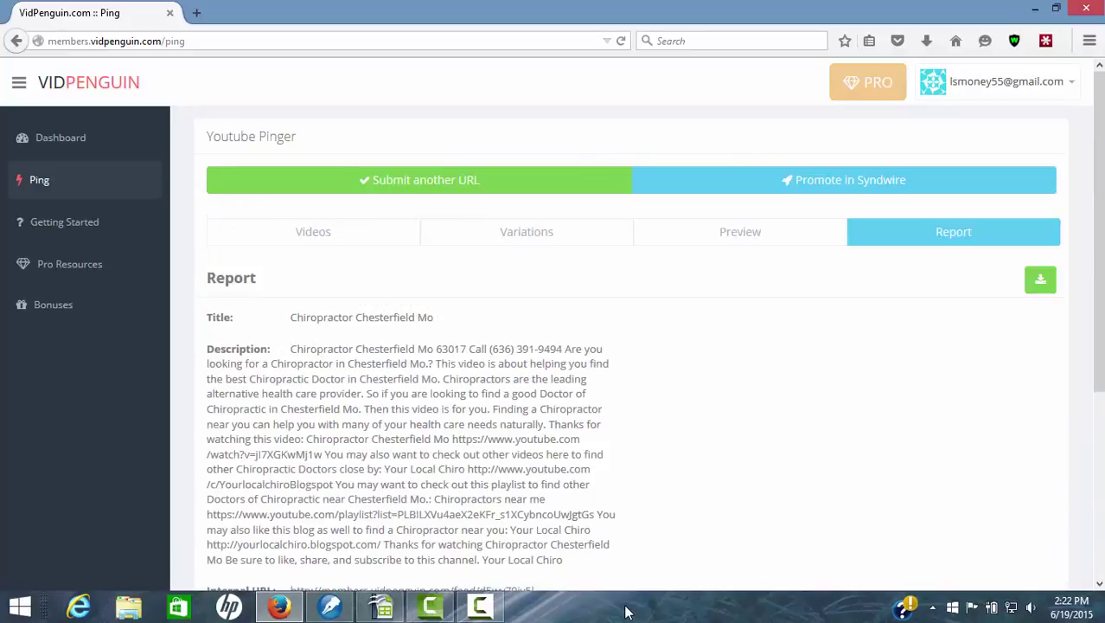
Show the Chiropractor Chesterfield Mo feed's URL list from the Dashboard's RSS Feeds table.
click(61, 137)
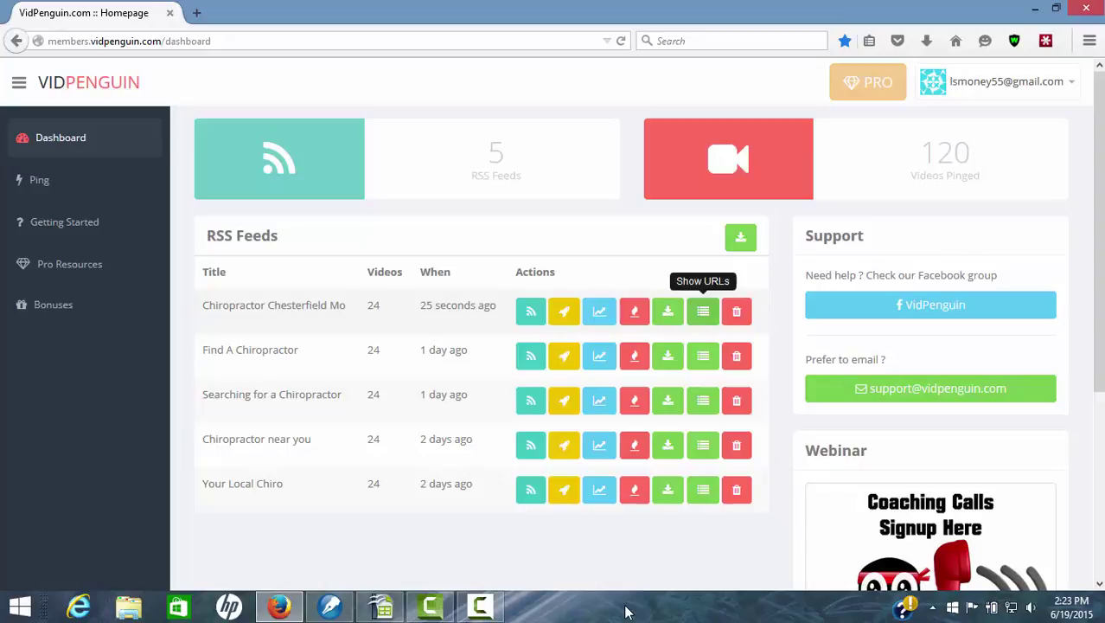
click(704, 311)
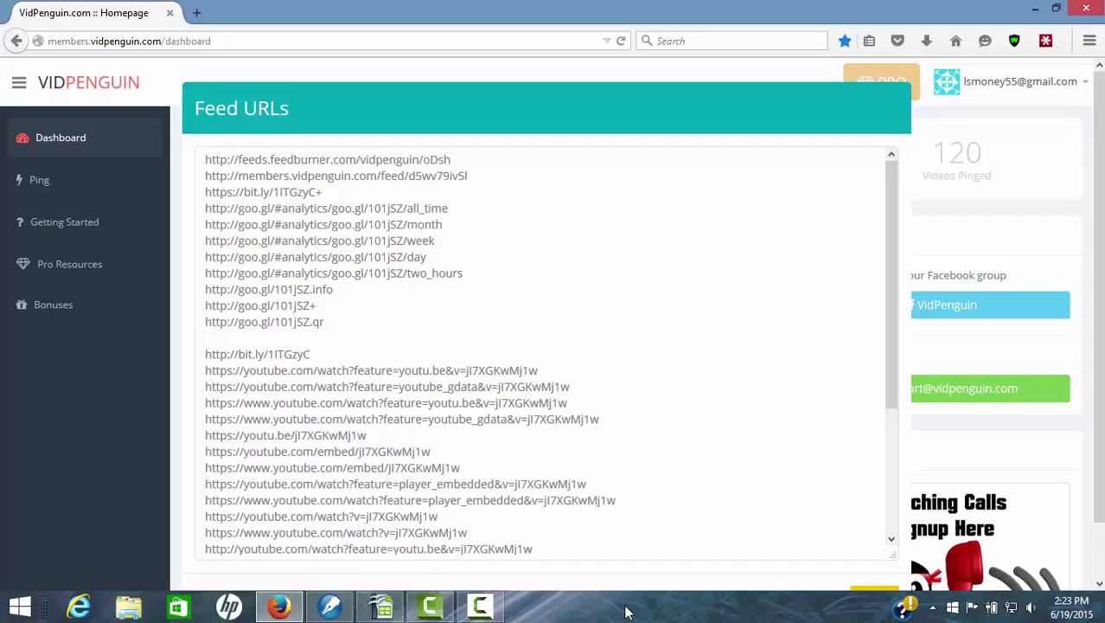
Dismiss the Feed URLs list with Escape to return to the dashboard.
key(Escape)
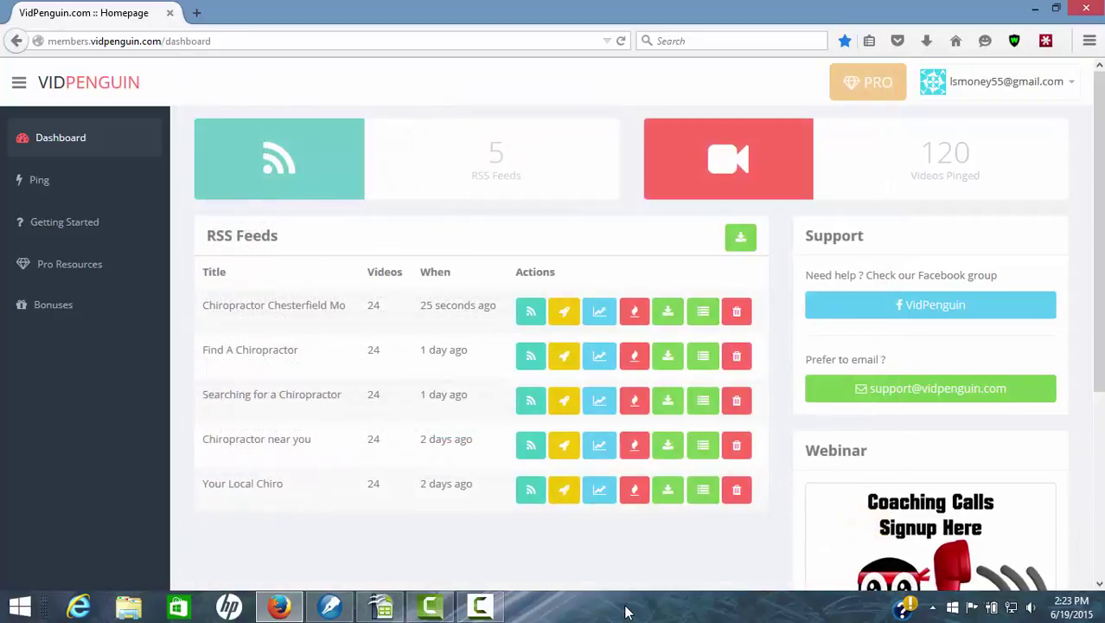